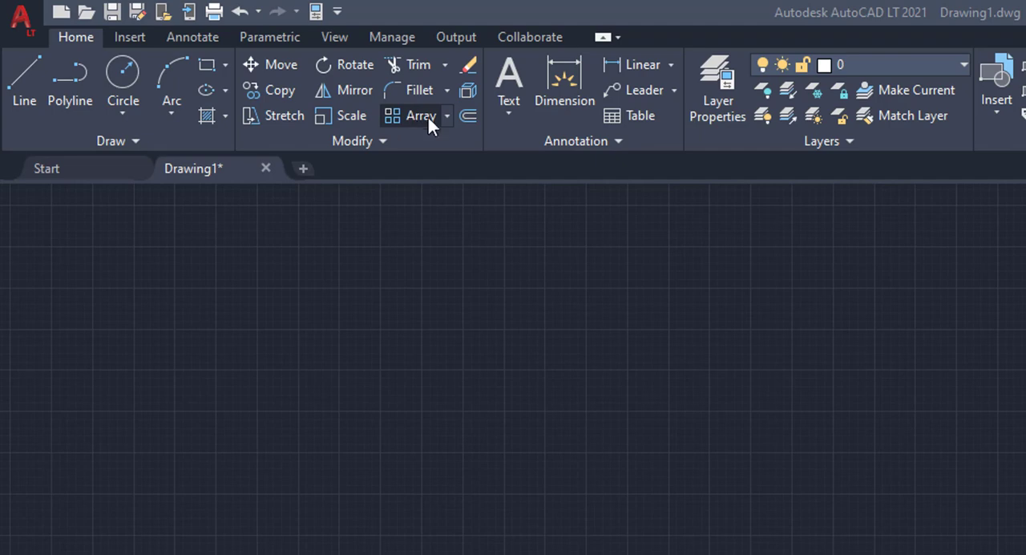
# - Create a rectangular array from the single circle
pyautogui.click(448, 114)
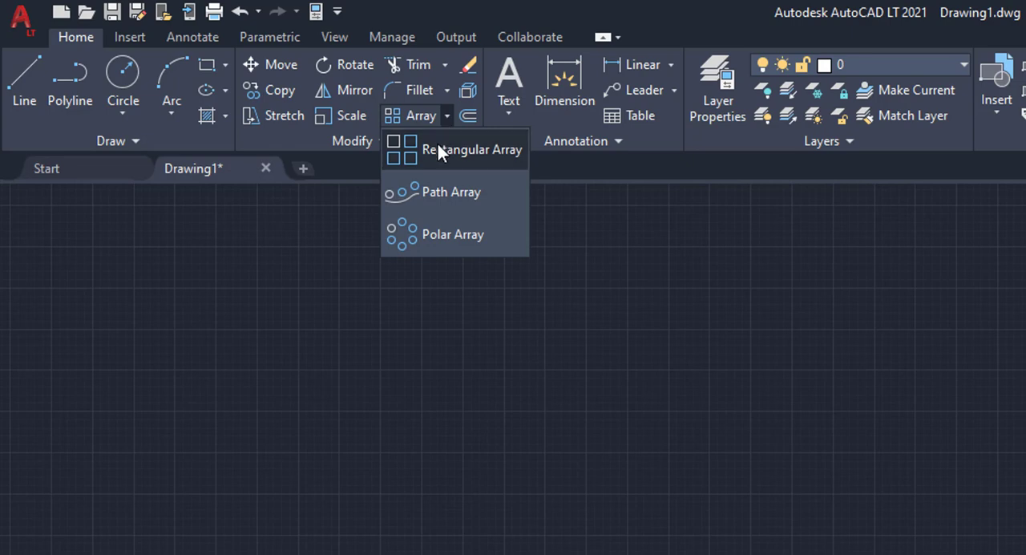
pyautogui.click(439, 150)
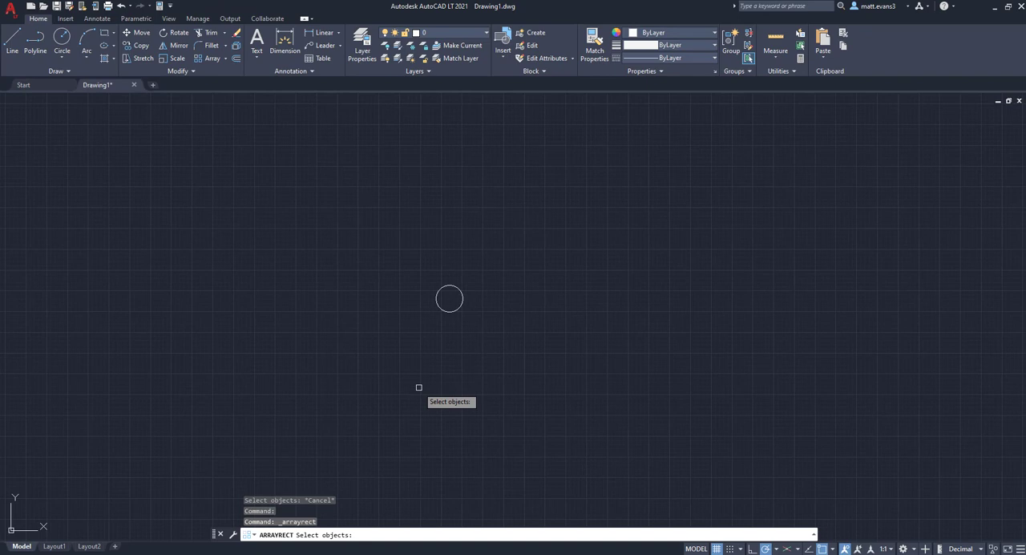
pyautogui.click(460, 309)
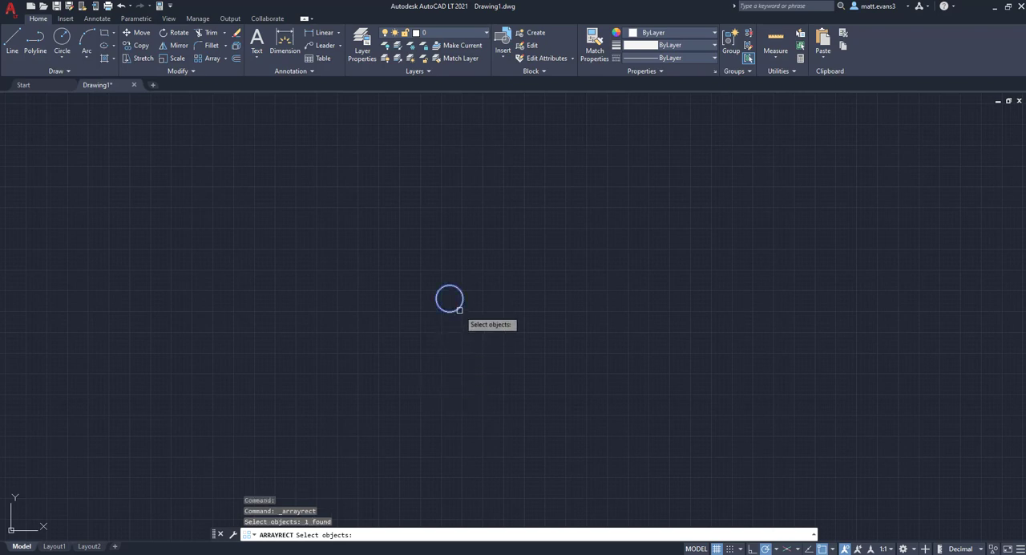
pyautogui.press('Return')
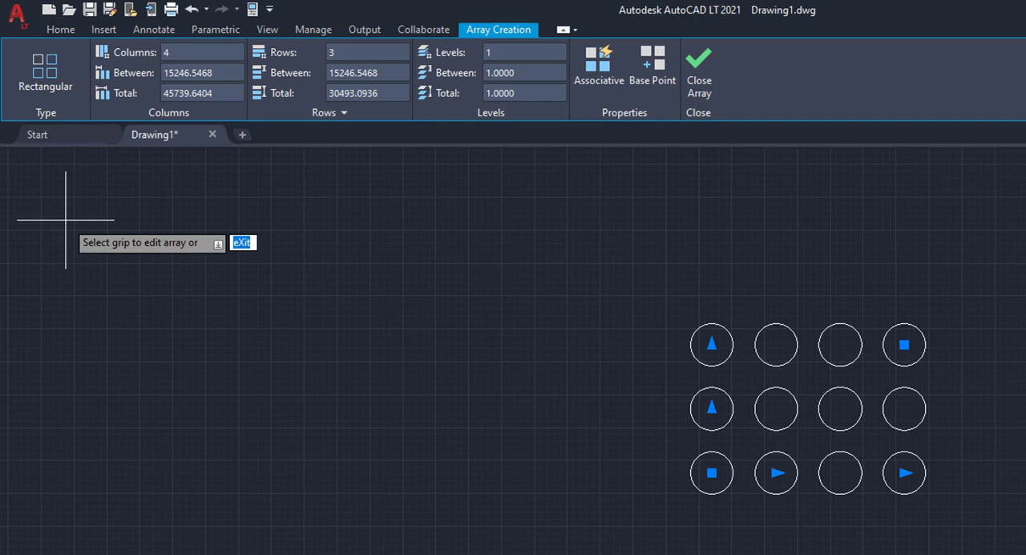
# - Set the circle array to 6 columns with a spacing of 10000 between columns
pyautogui.click(173, 53)
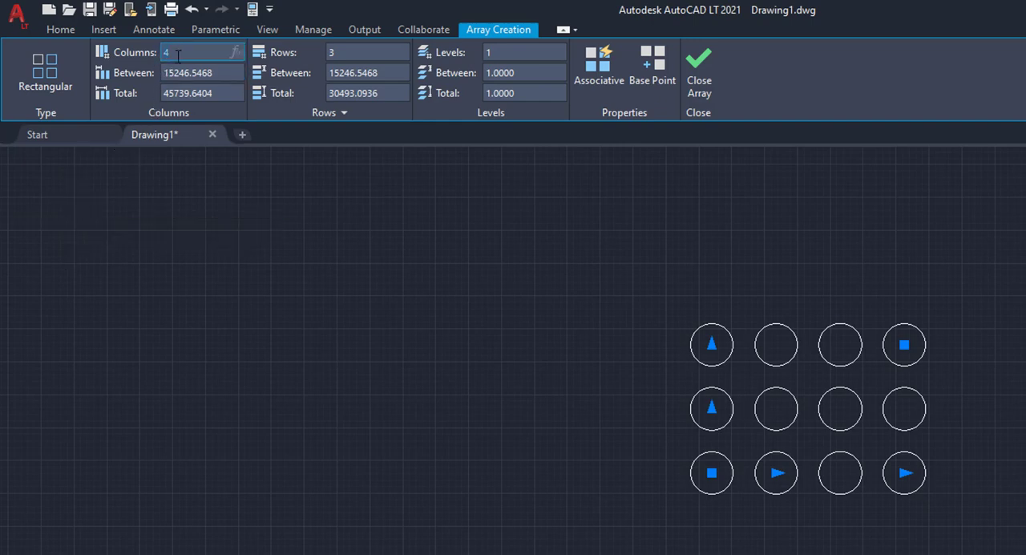
pyautogui.write('6')
pyautogui.press('Return')
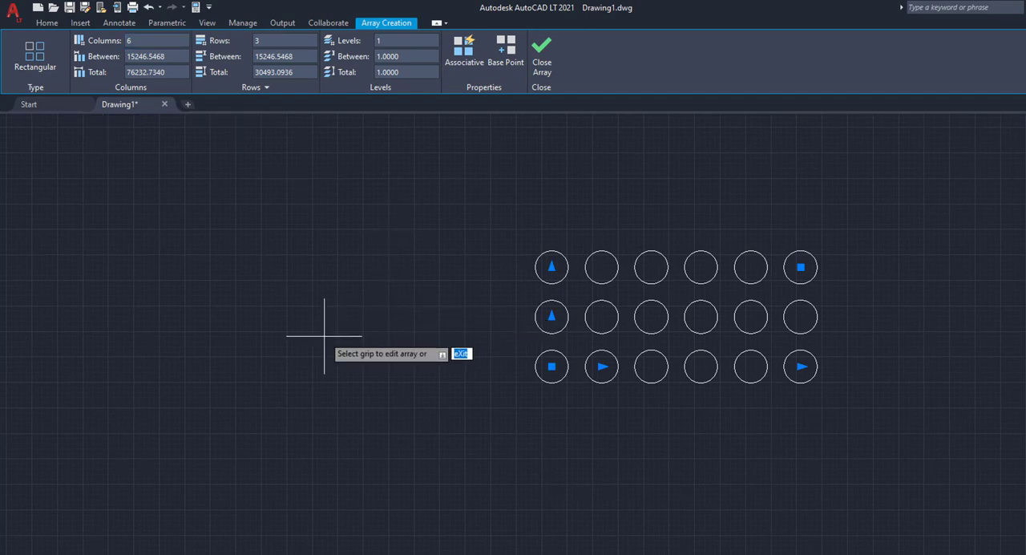
pyautogui.click(168, 55)
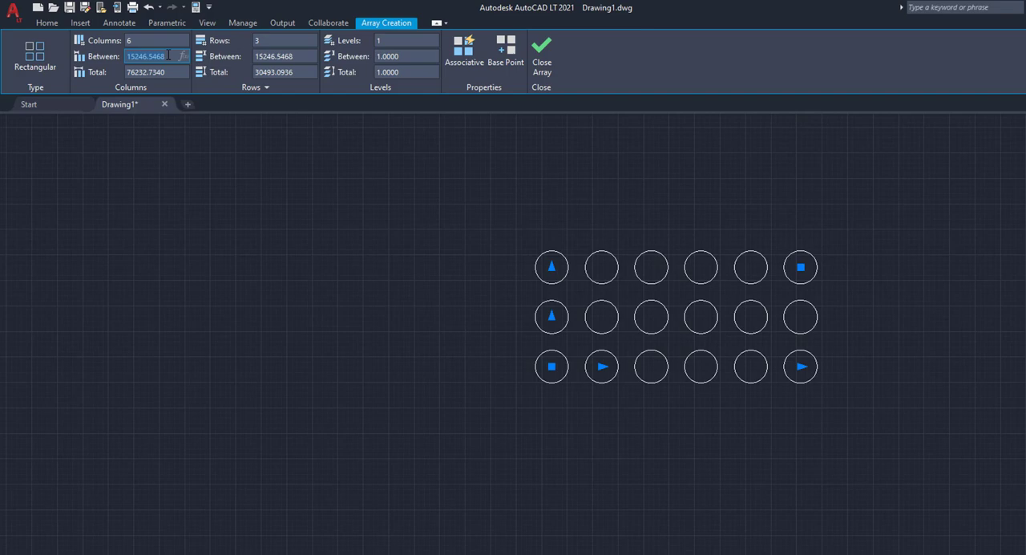
pyautogui.write('10000')
pyautogui.press('Return')
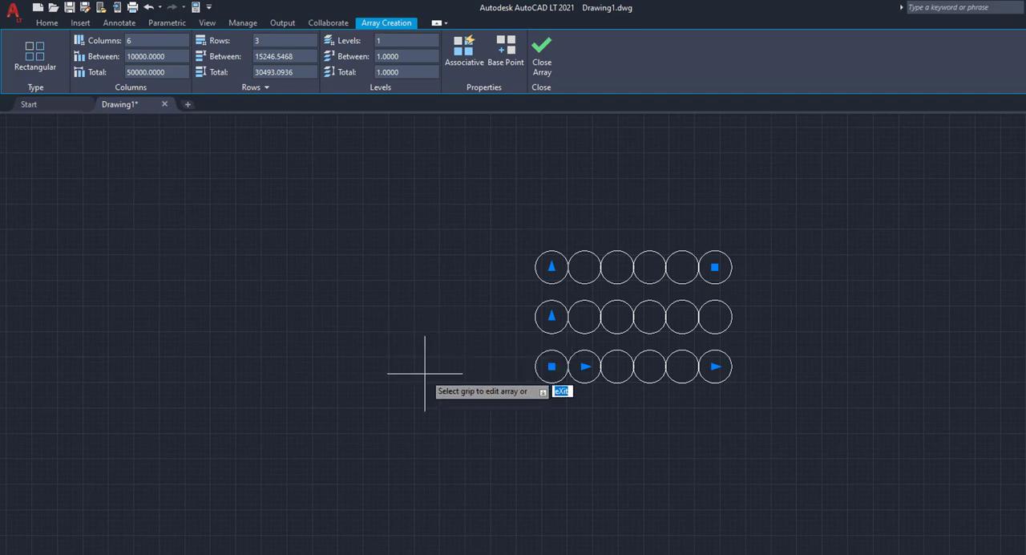
# - Set the circle array to 6 rows with a spacing of 10000 between rows
pyautogui.click(270, 39)
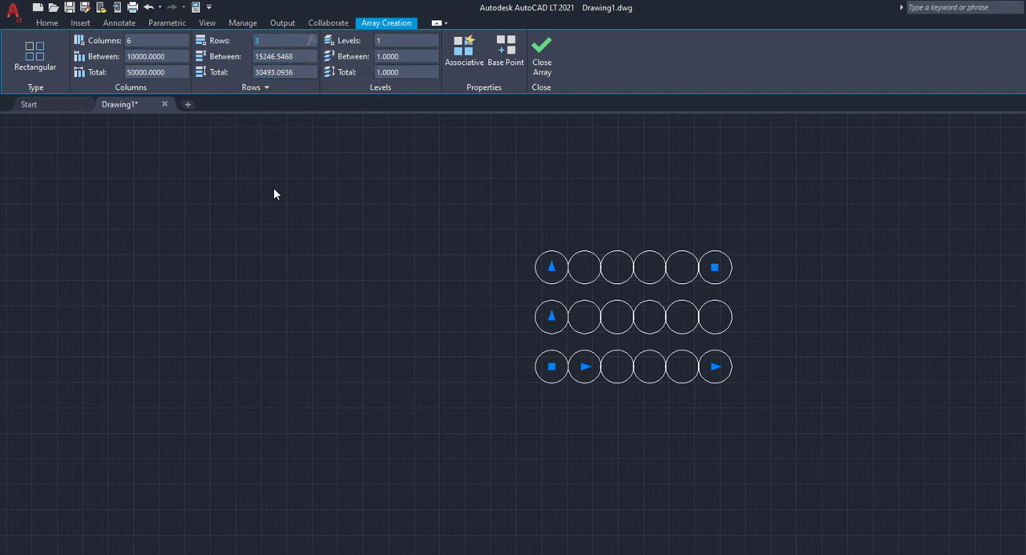
pyautogui.write('6')
pyautogui.press('Return')
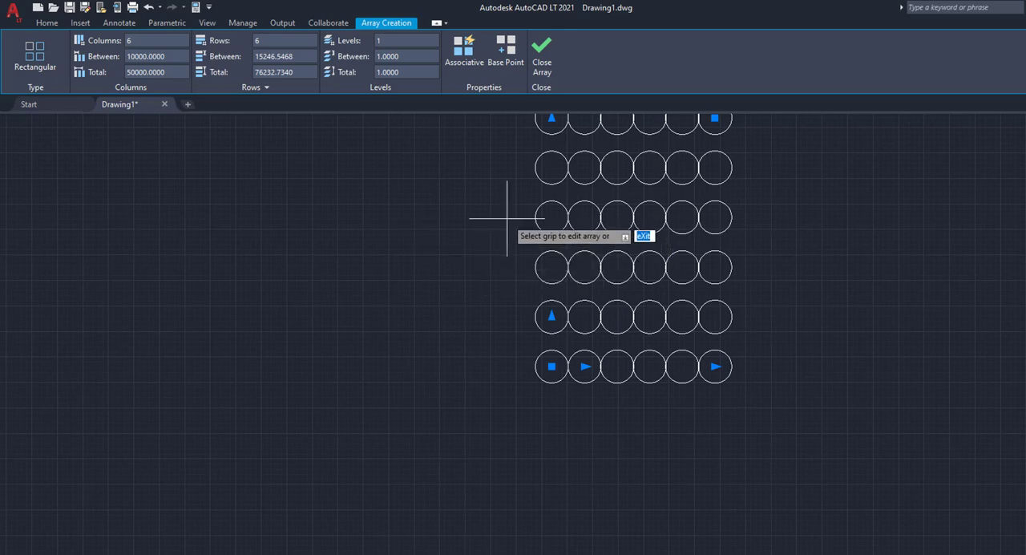
pyautogui.moveTo(490, 254); pyautogui.dragTo(455, 375, button='middle')
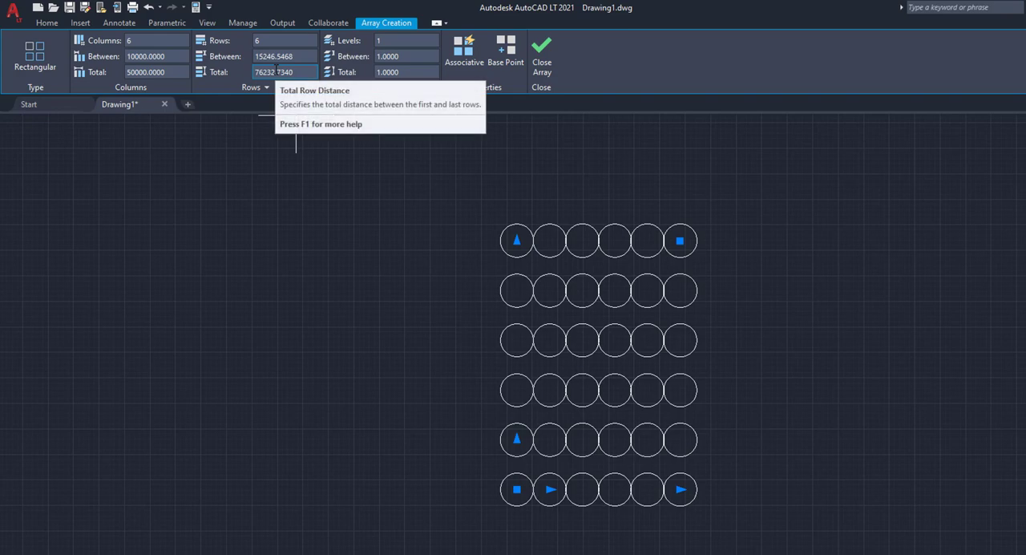
pyautogui.click(298, 56)
pyautogui.write('10000')
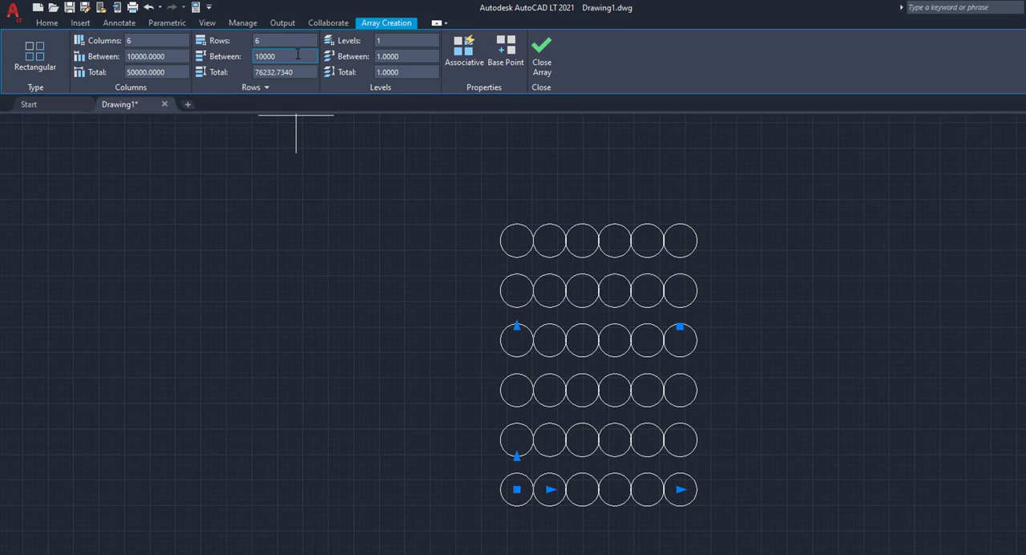
pyautogui.press('Return')
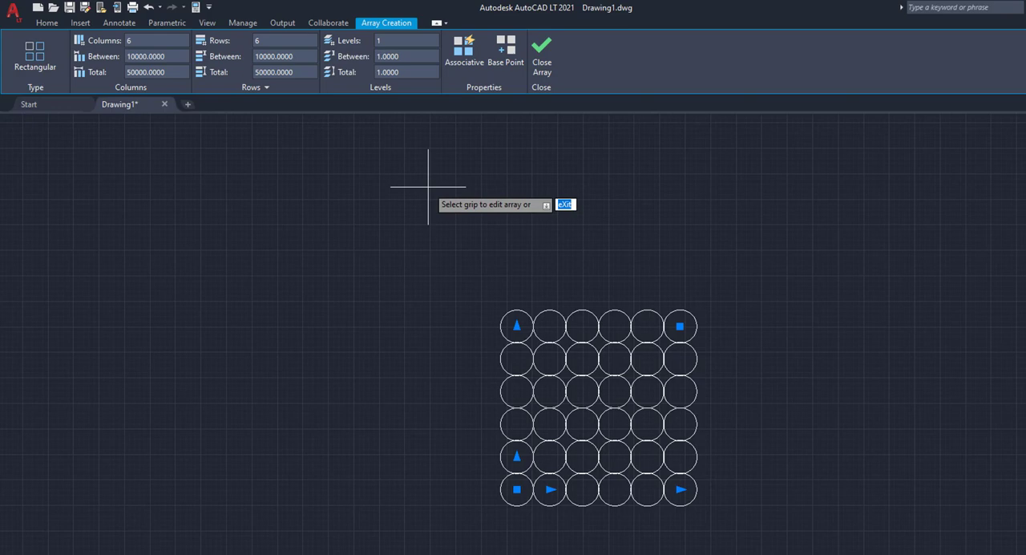
# - Toggle the array's Associative property and leave it switched on
pyautogui.click(459, 58)
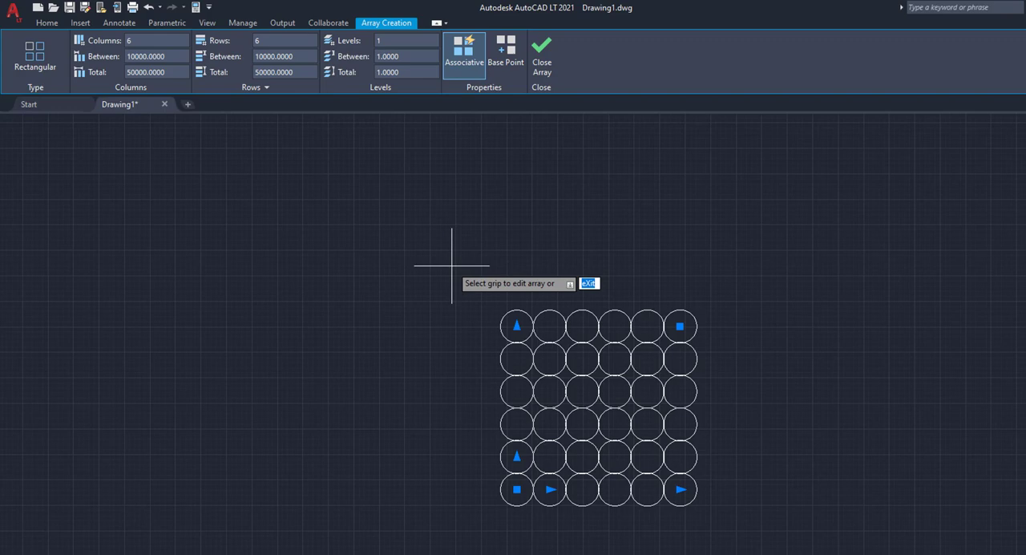
pyautogui.click(452, 59)
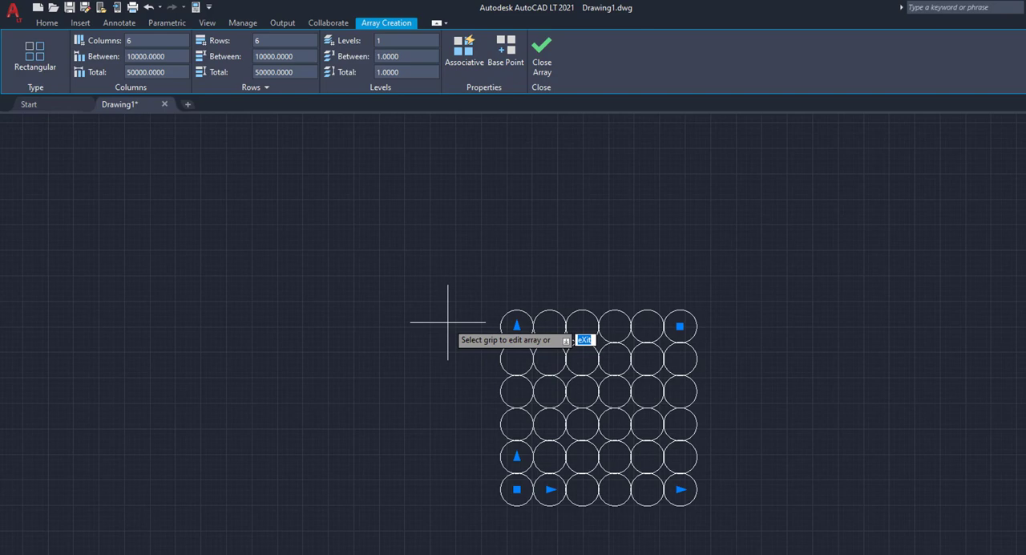
pyautogui.click(464, 53)
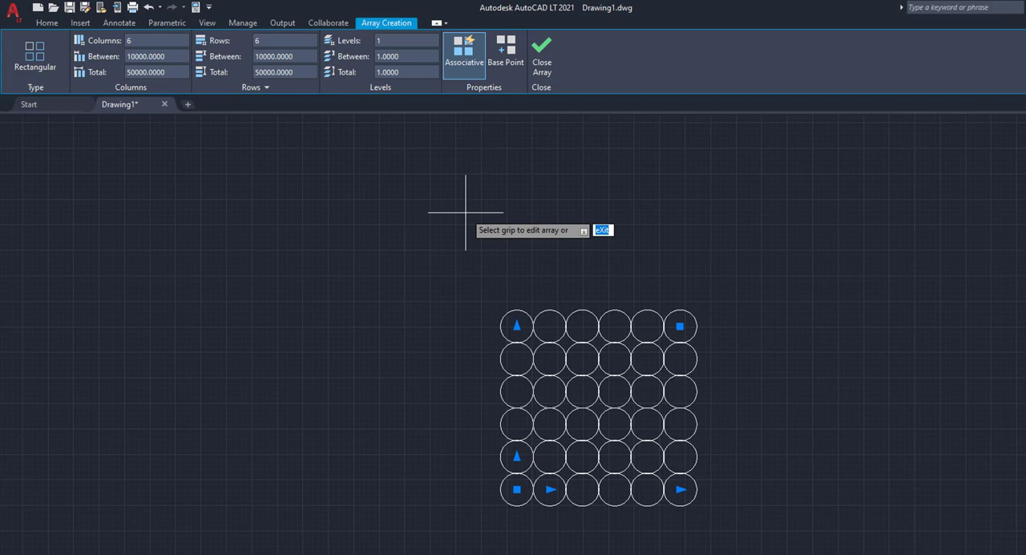
# - Try the array's base point on a top-row circle and a bottom-row circle, and return it to the lower-left circle
pyautogui.click(505, 54)
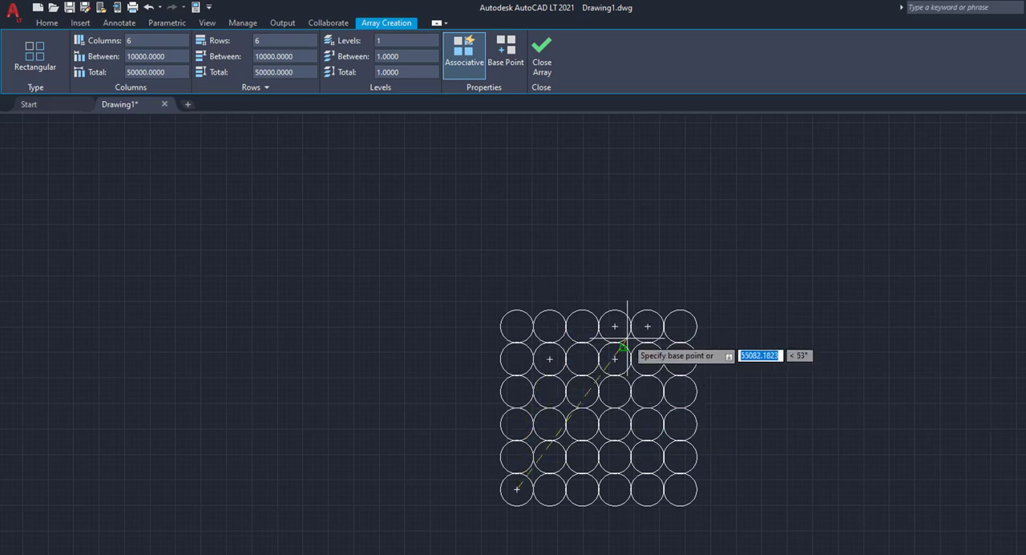
pyautogui.click(549, 326)
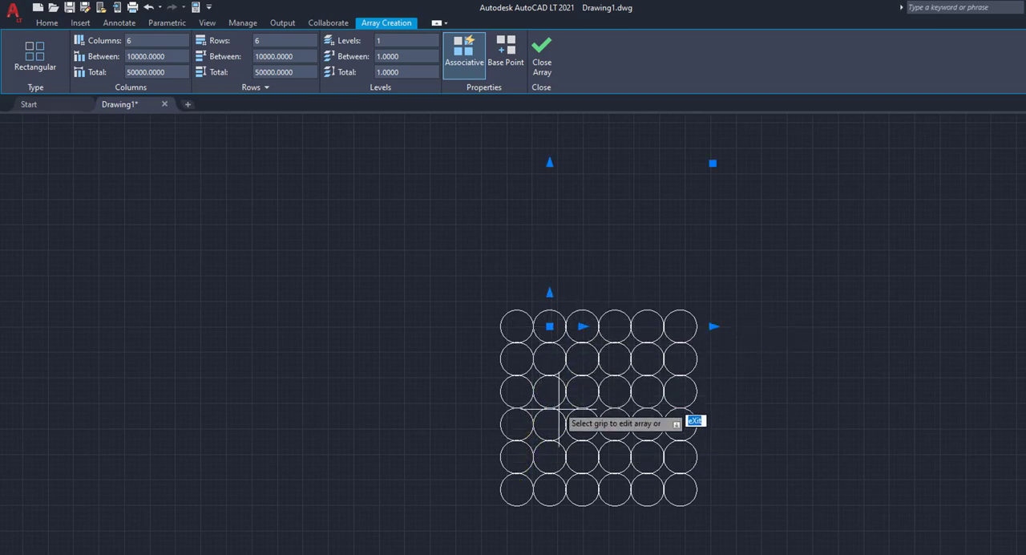
pyautogui.click(507, 51)
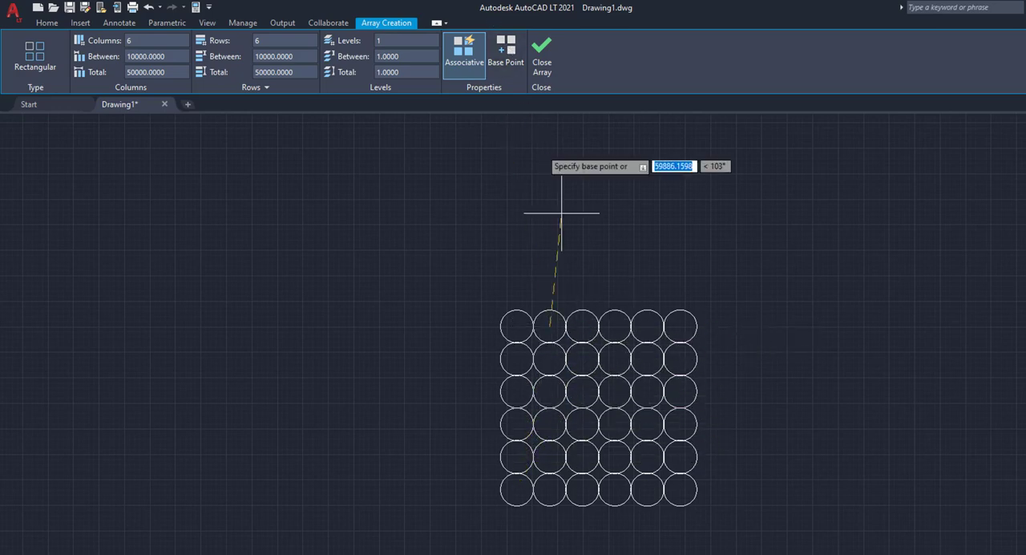
pyautogui.click(614, 489)
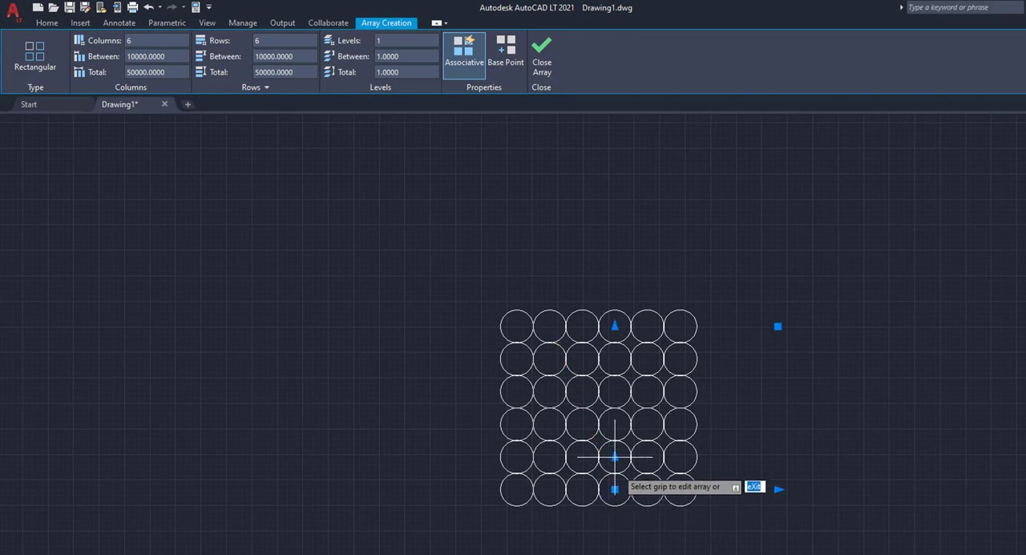
pyautogui.click(506, 51)
pyautogui.click(516, 487)
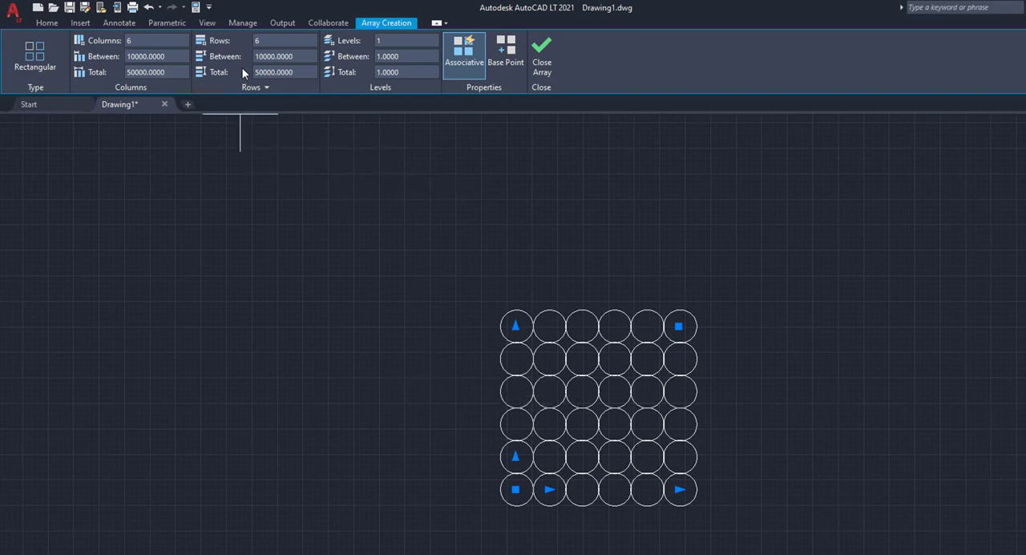
# - Extend the array with its count grips to 8 rows and 7 columns
pyautogui.click(515, 325)
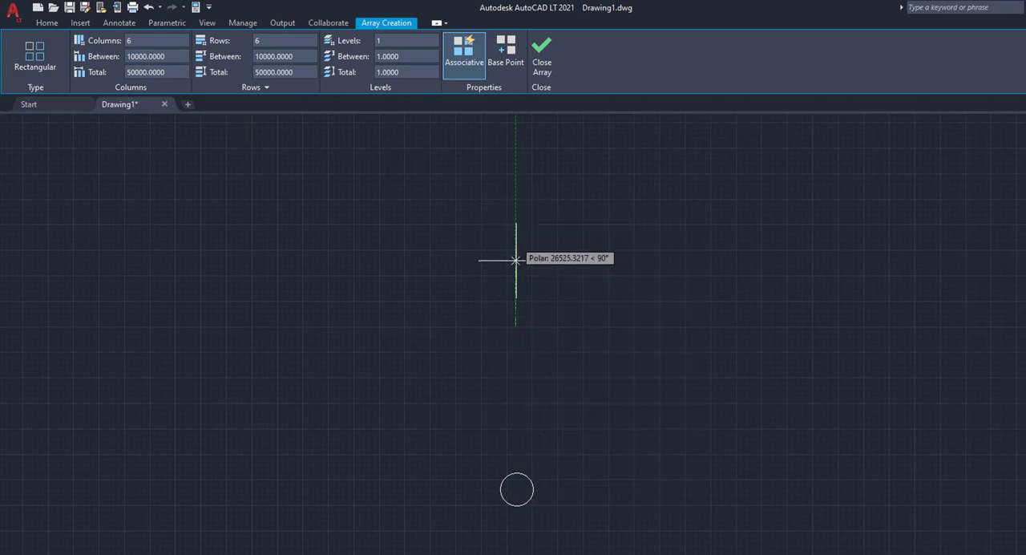
pyautogui.click(516, 261)
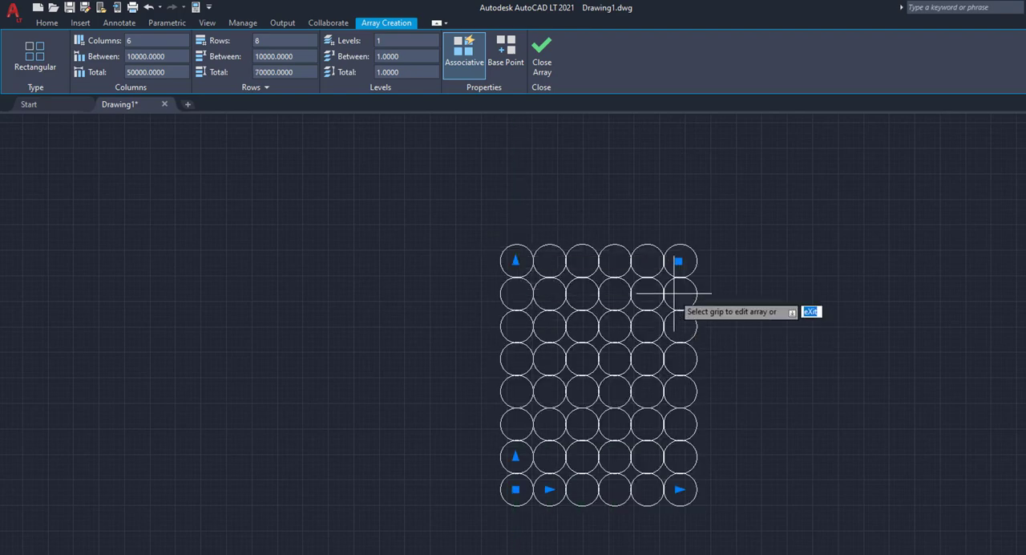
pyautogui.click(679, 488)
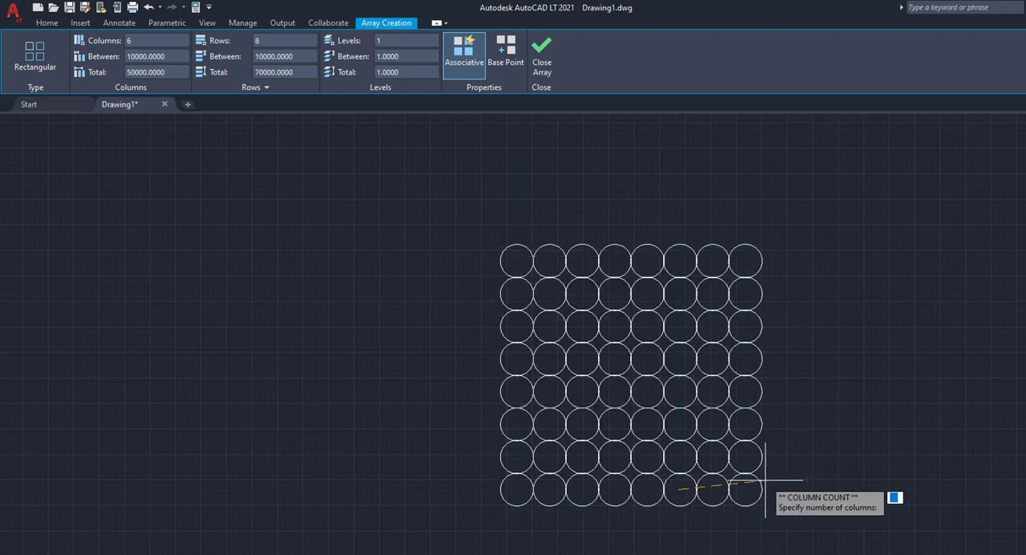
pyautogui.click(726, 489)
# - Widen the column spacing with its grip to about 13087 and finish the array
pyautogui.click(549, 489)
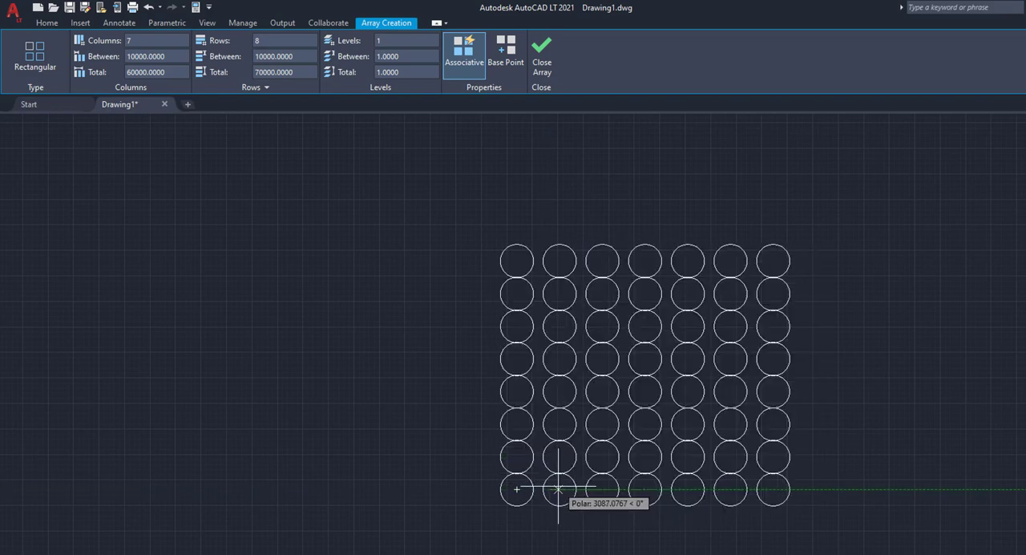
pyautogui.click(559, 489)
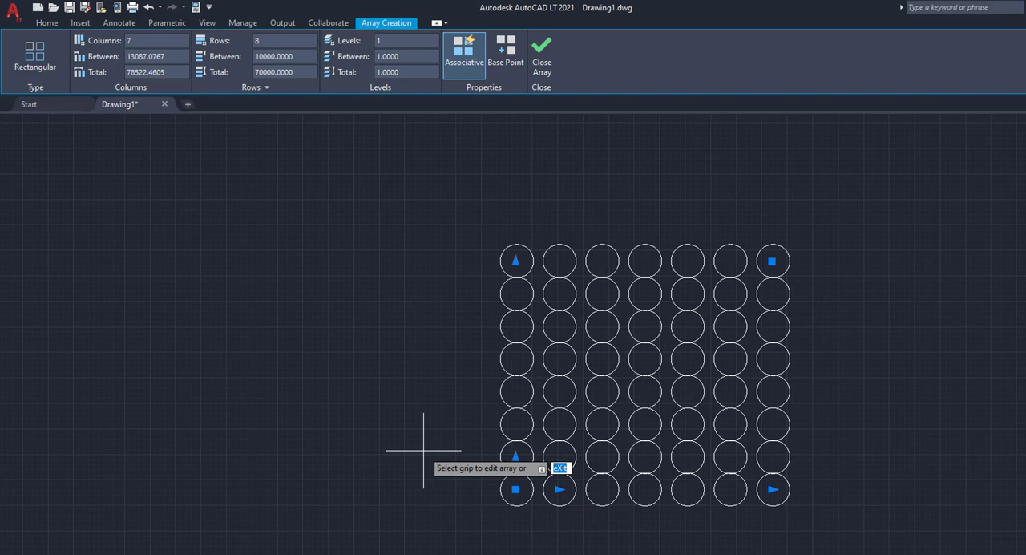
pyautogui.click(537, 69)
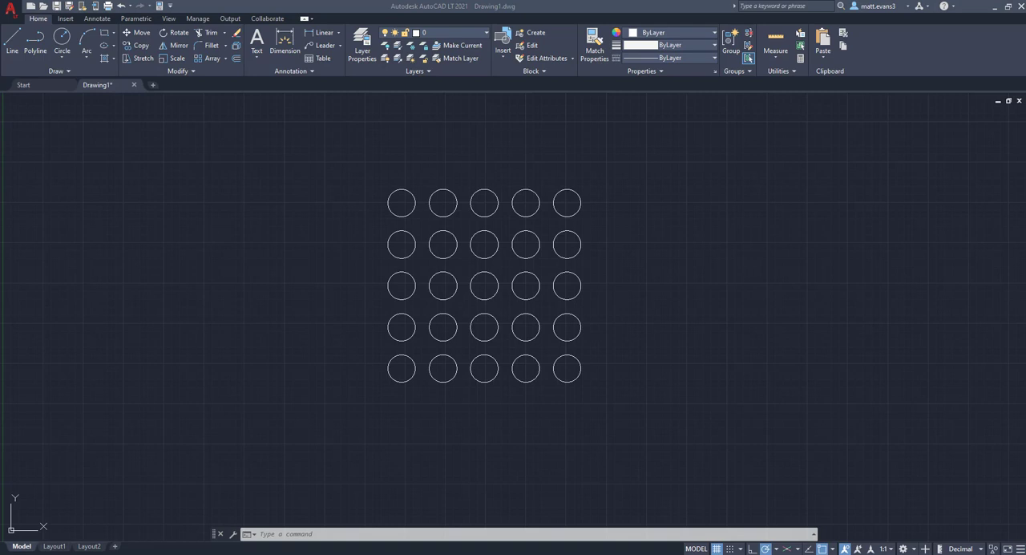
# - Open the source object of the 5 by 5 circle array for editing, using the upper-left circle as the item
pyautogui.click(373, 217)
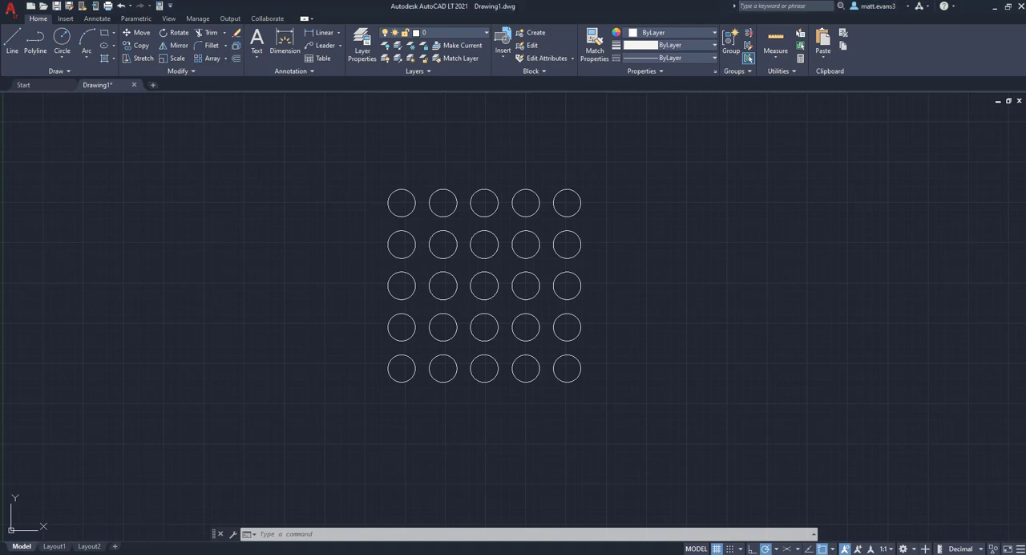
pyautogui.click(389, 201)
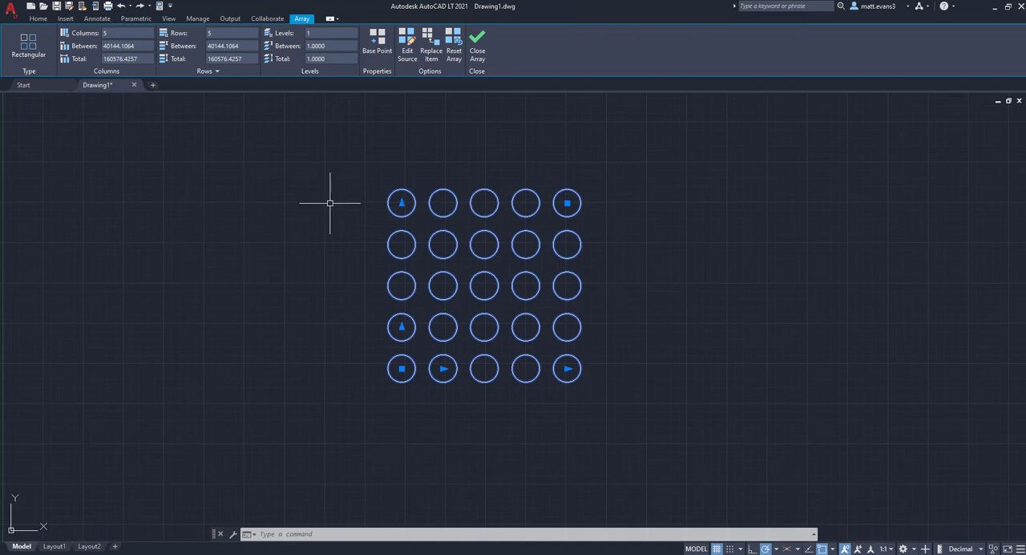
pyautogui.click(404, 55)
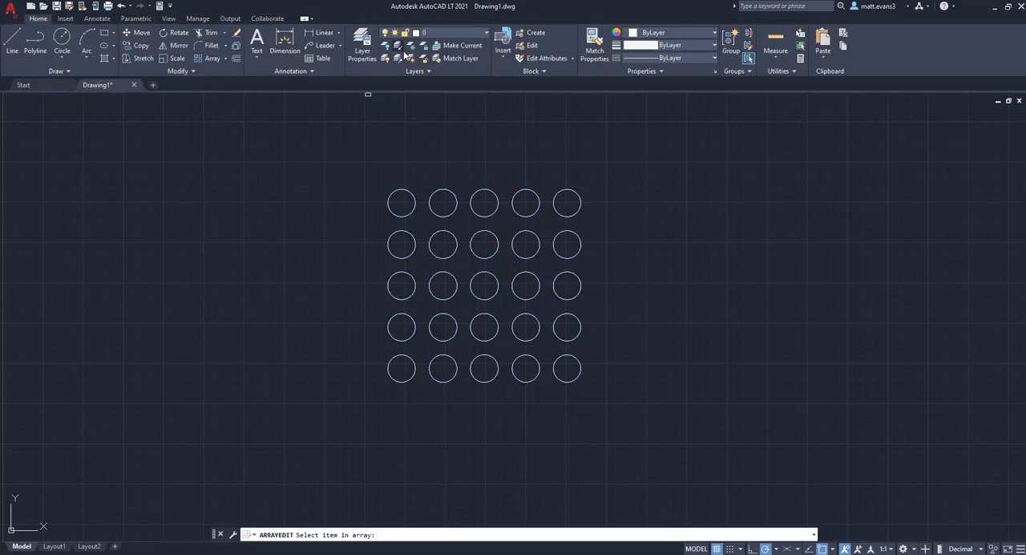
pyautogui.click(412, 203)
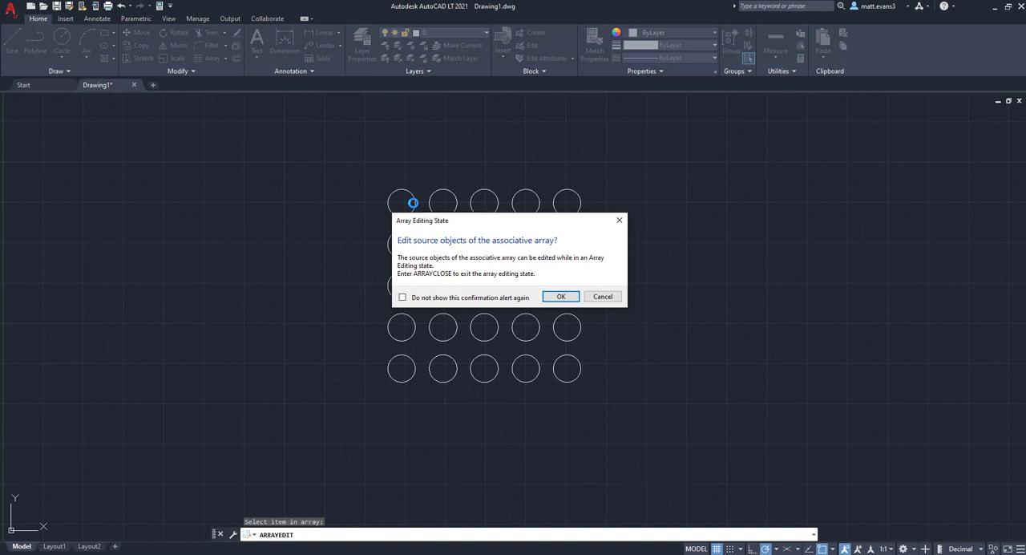
pyautogui.click(561, 296)
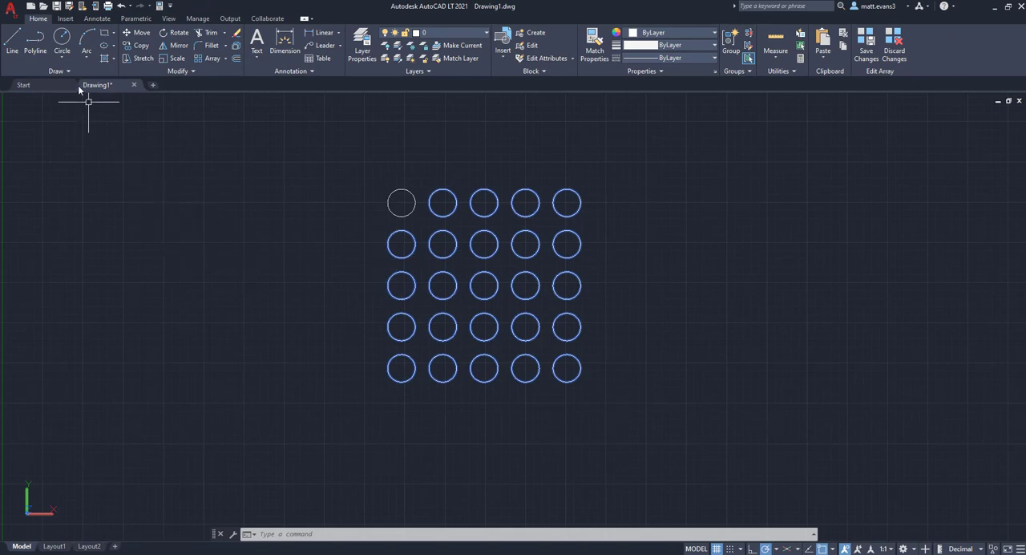
# - Draw a concentric circle with a radius of about 7061 inside the upper-left source circle
pyautogui.click(64, 40)
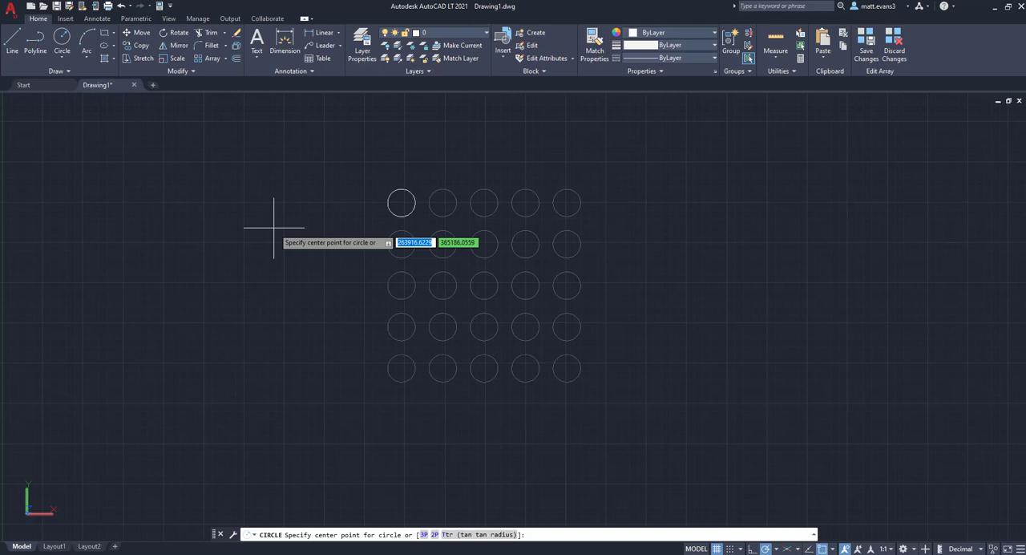
pyautogui.click(402, 202)
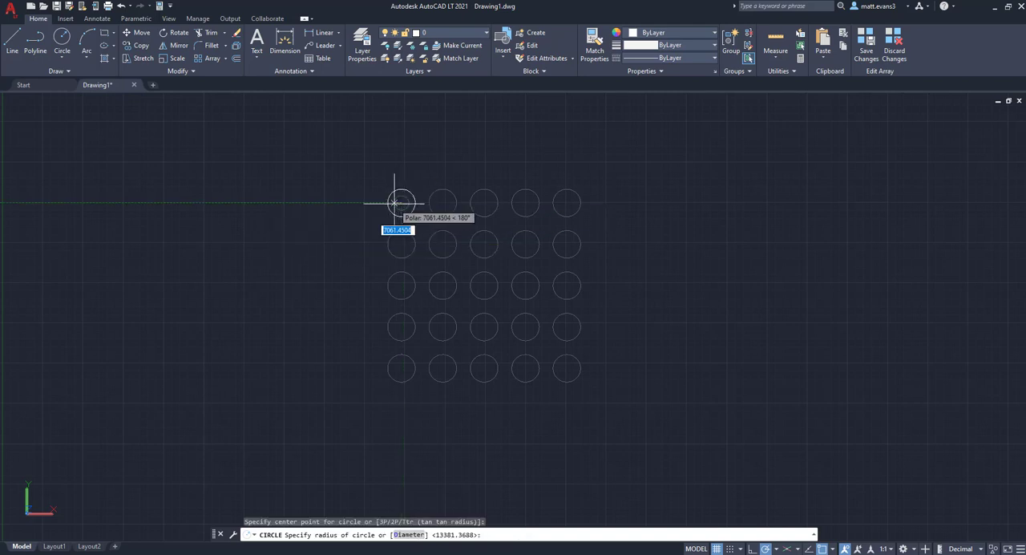
pyautogui.click(395, 203)
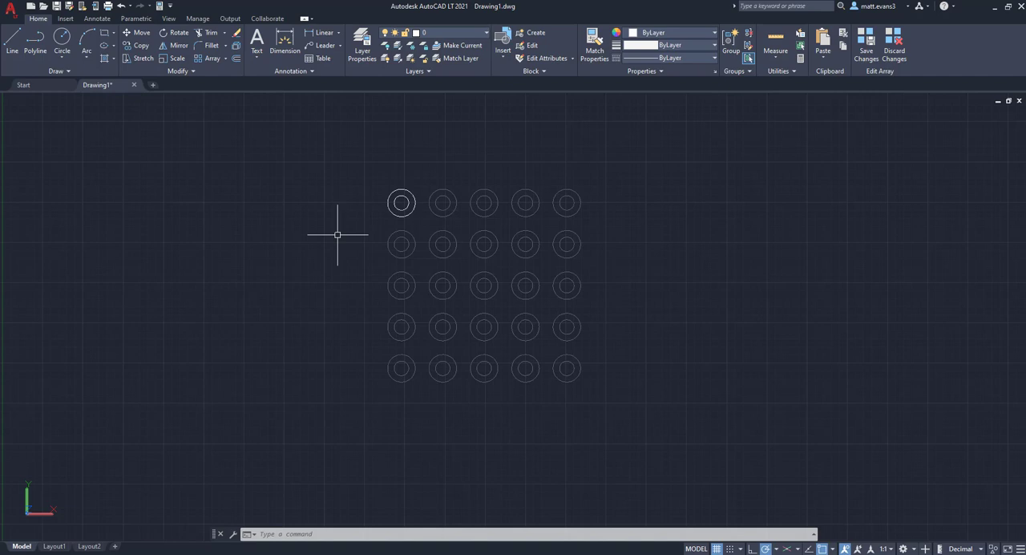
# - Close the array editing state with ARRAYCLOSE and save the changes to the array objects
pyautogui.click(322, 534)
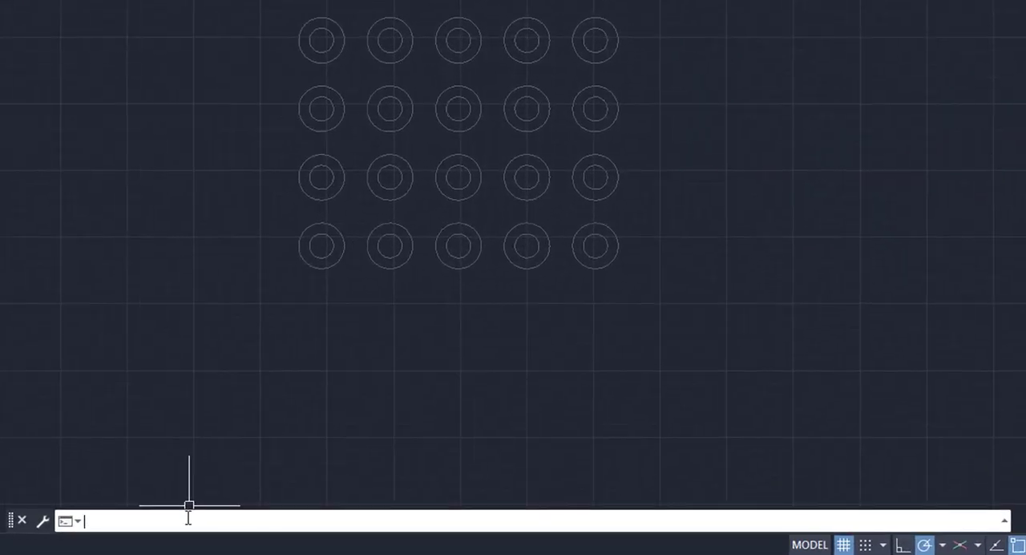
pyautogui.write('arrayclos')
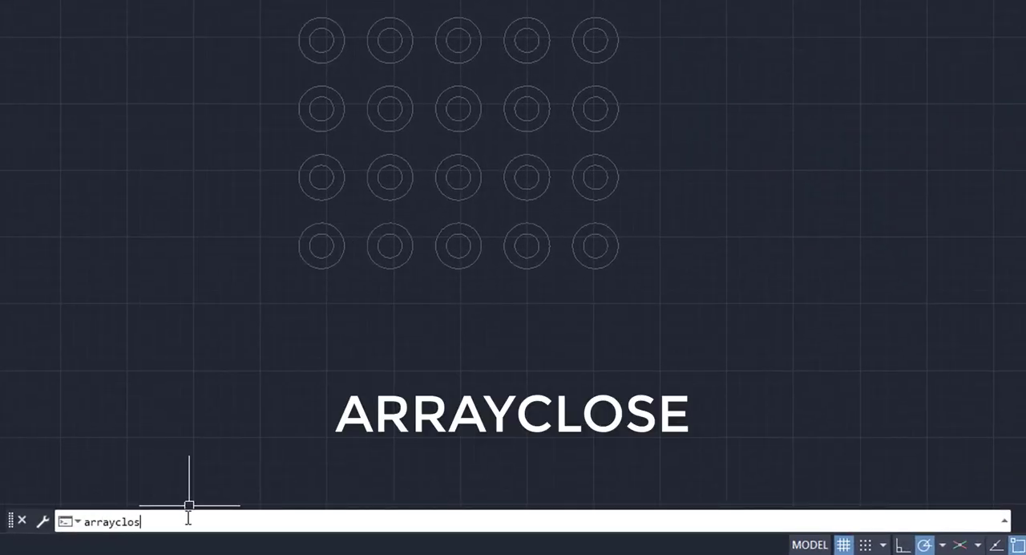
pyautogui.write('e')
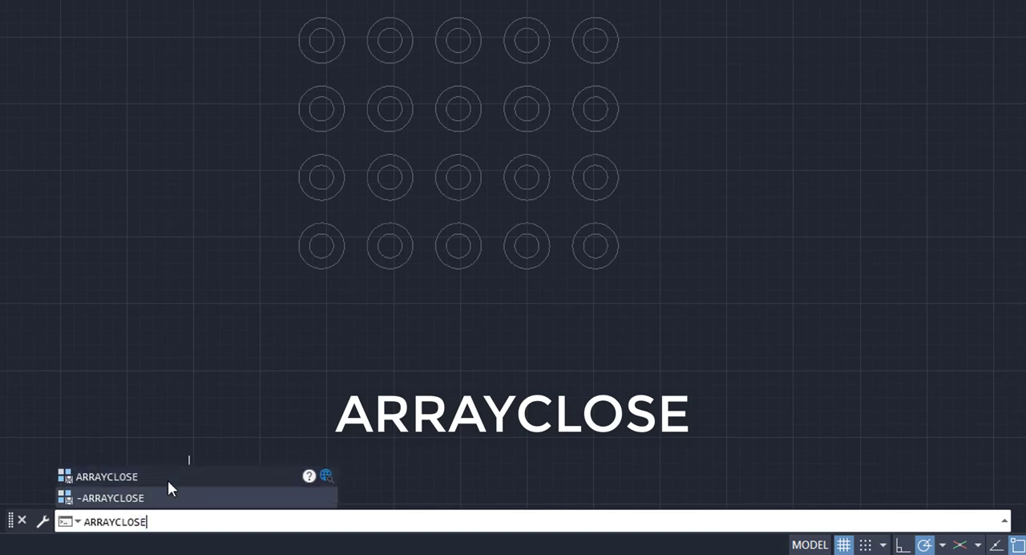
pyautogui.click(167, 480)
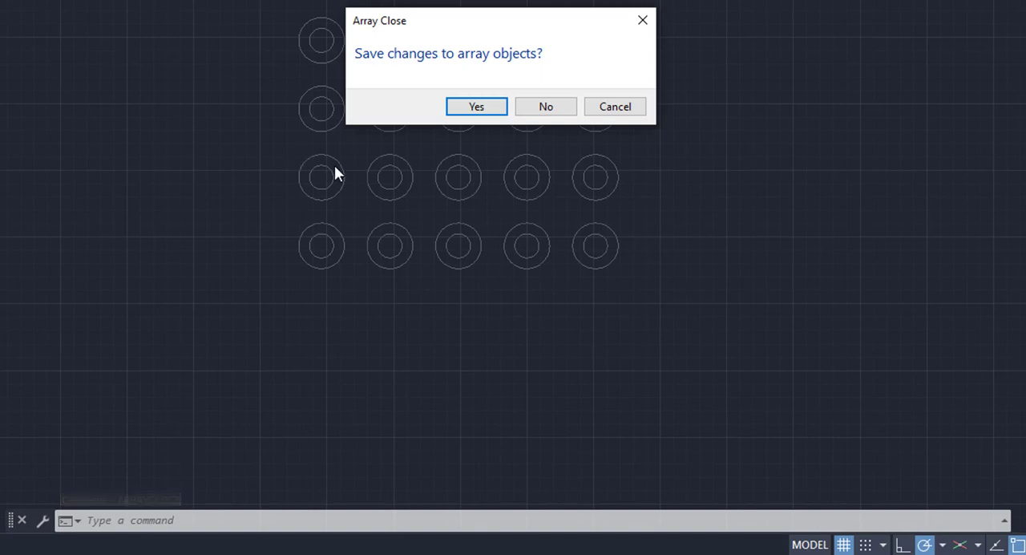
pyautogui.click(476, 106)
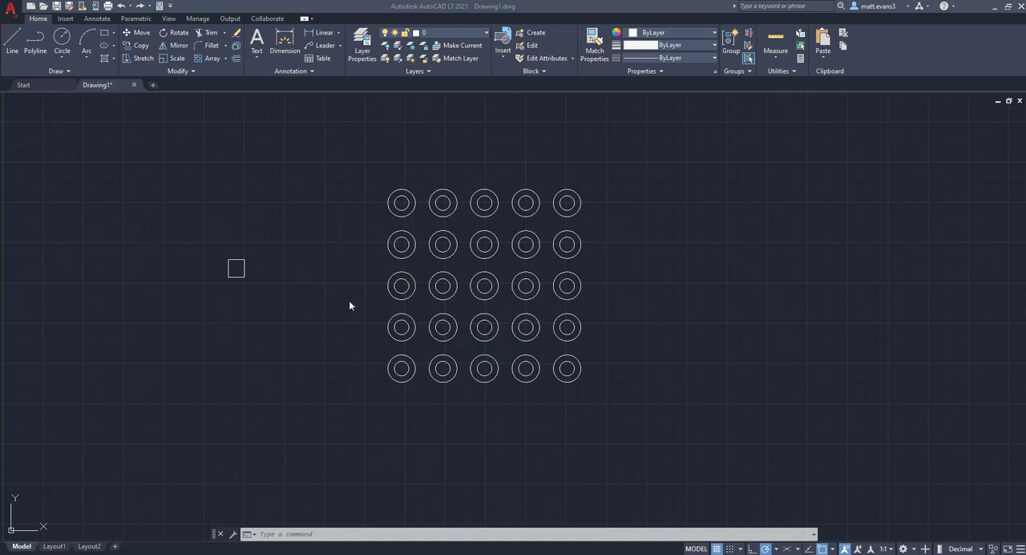
# - Start Replace Item on the 5 by 5 circle array, using the separate square as replacement object and its geometric center as base point
pyautogui.click(447, 258)
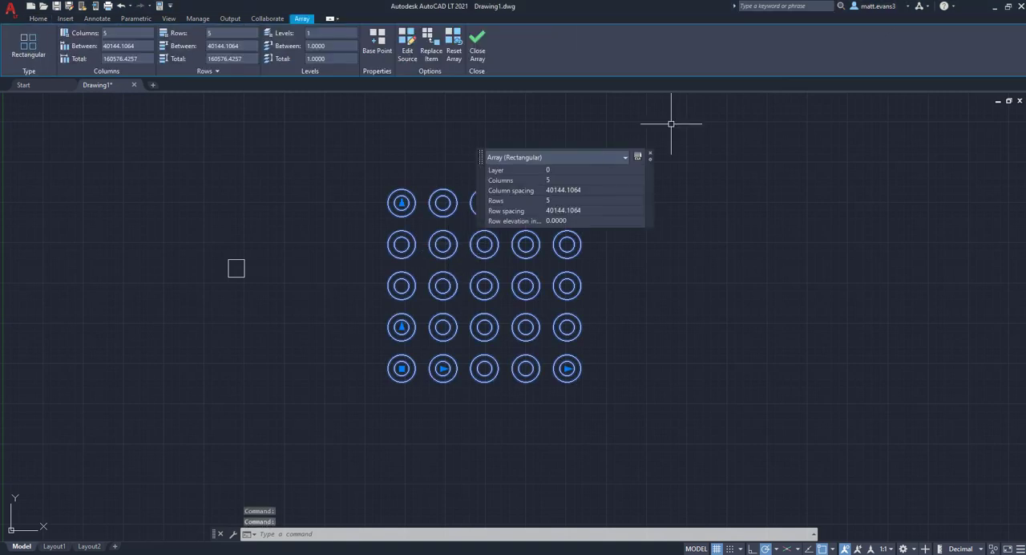
pyautogui.click(652, 156)
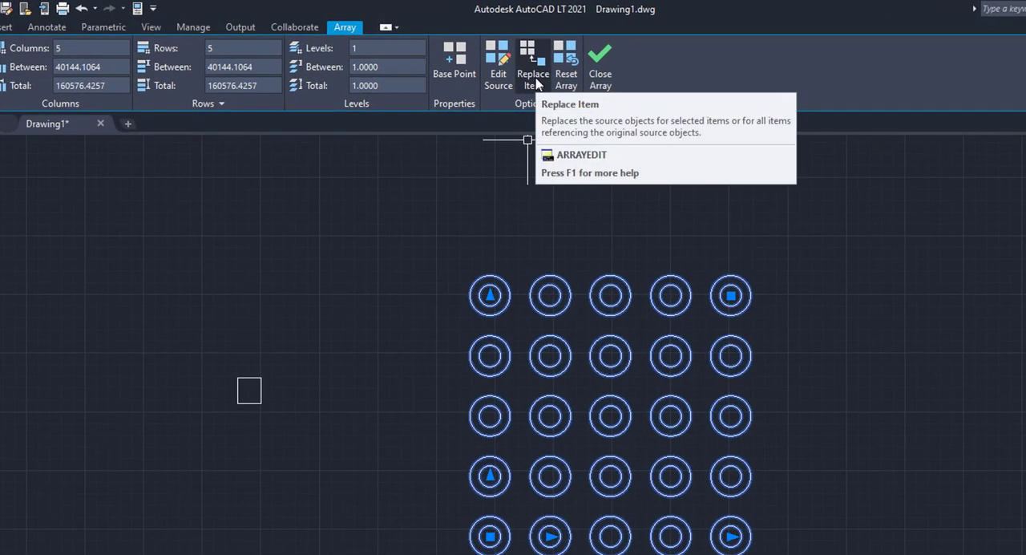
pyautogui.click(534, 80)
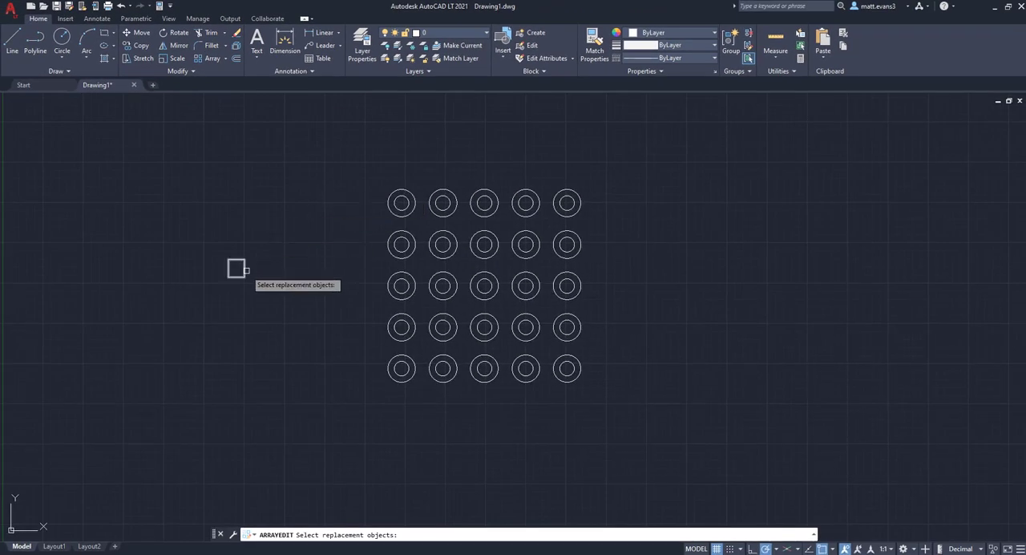
pyautogui.click(244, 269)
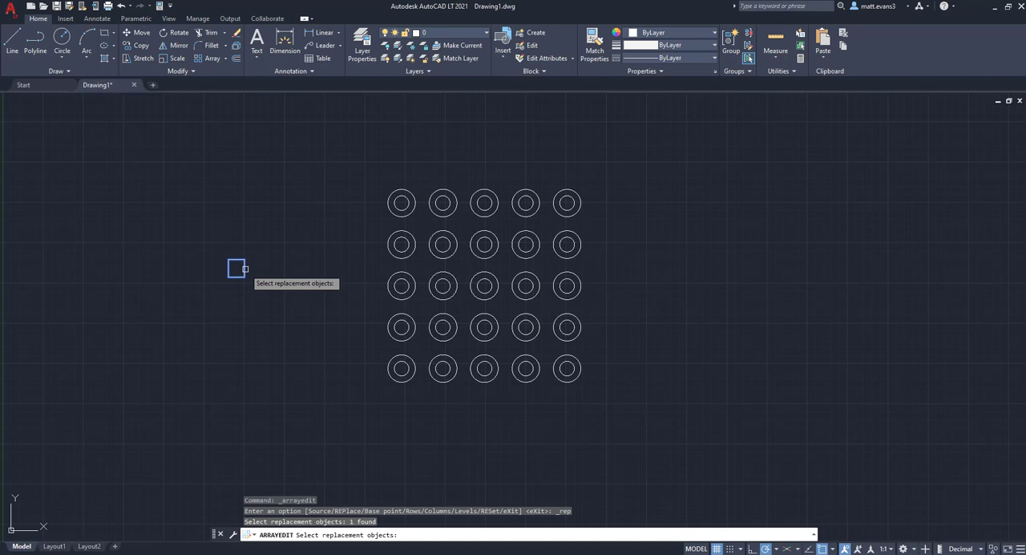
pyautogui.press('Return')
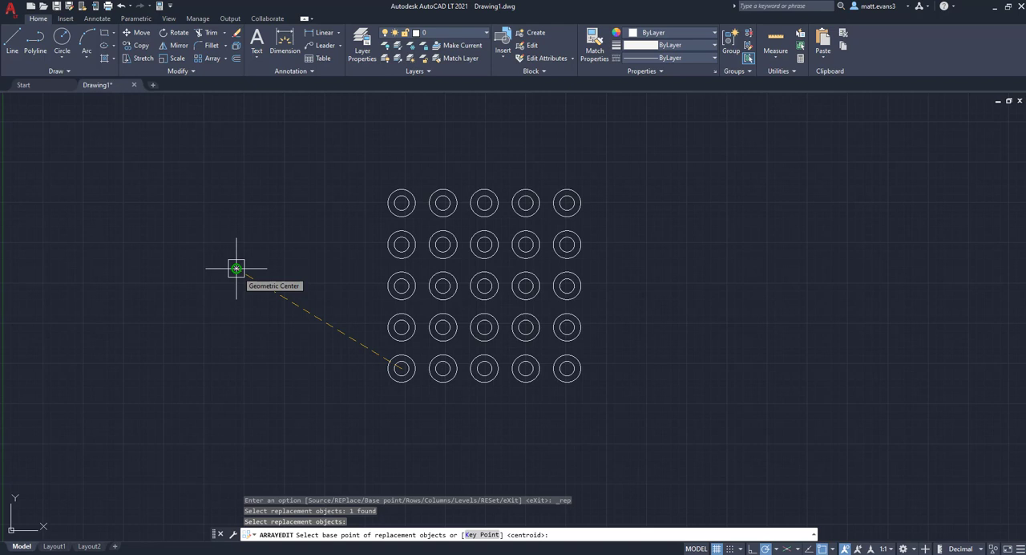
pyautogui.click(237, 268)
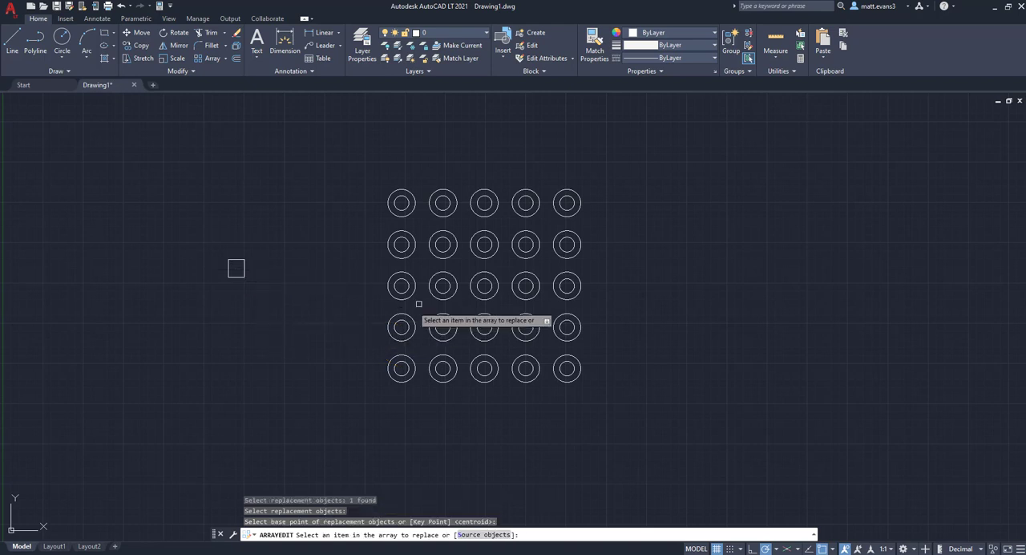
# - Replace the inner 3 by 3 block of array items with the square and exit array editing
pyautogui.click(452, 248)
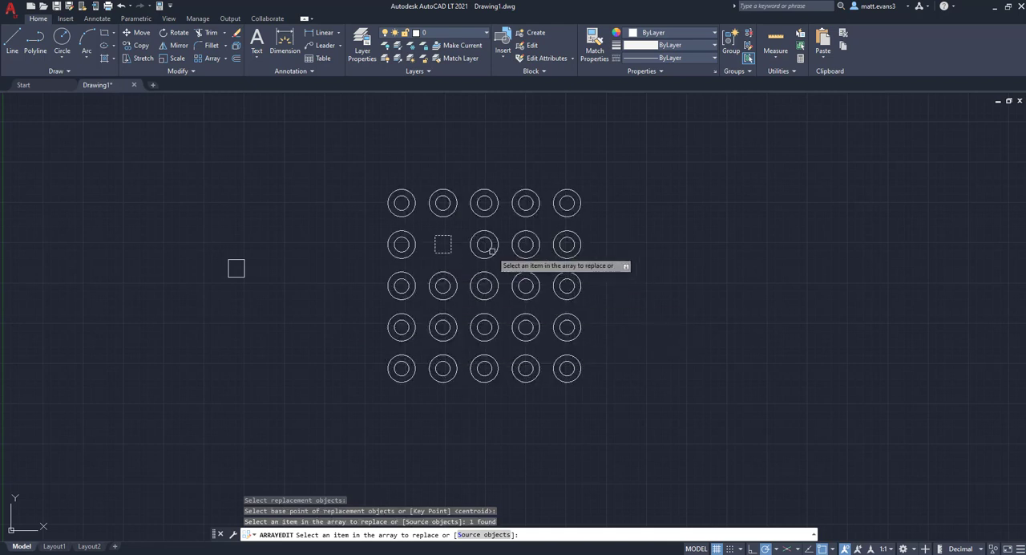
pyautogui.click(492, 251)
pyautogui.click(521, 254)
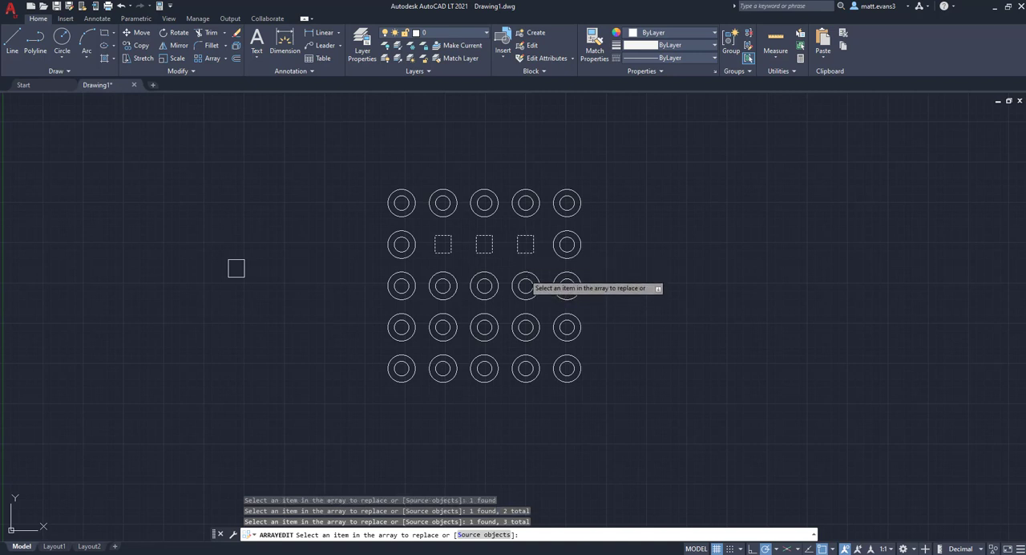
pyautogui.click(523, 279)
pyautogui.click(489, 282)
pyautogui.click(453, 282)
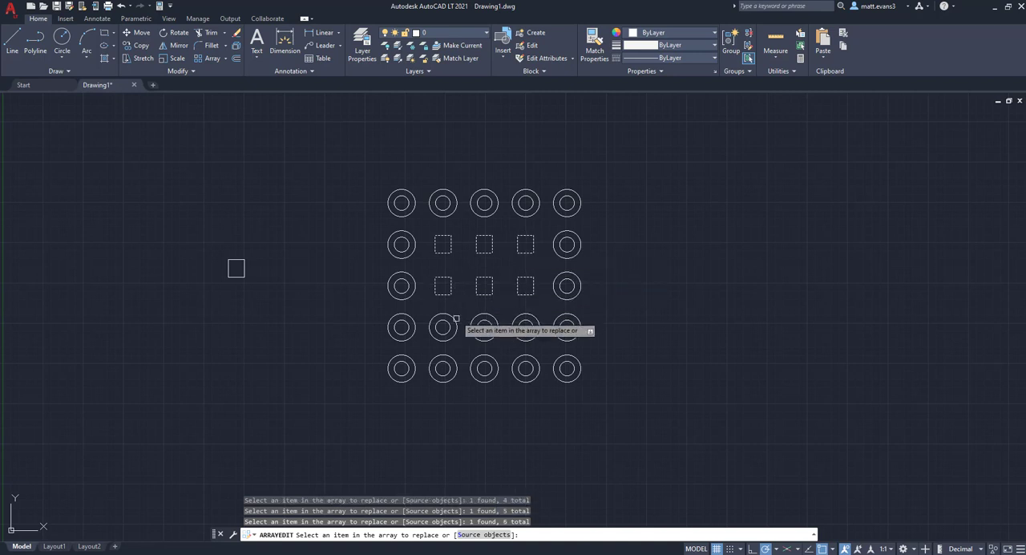
pyautogui.click(455, 320)
pyautogui.click(483, 321)
pyautogui.click(524, 321)
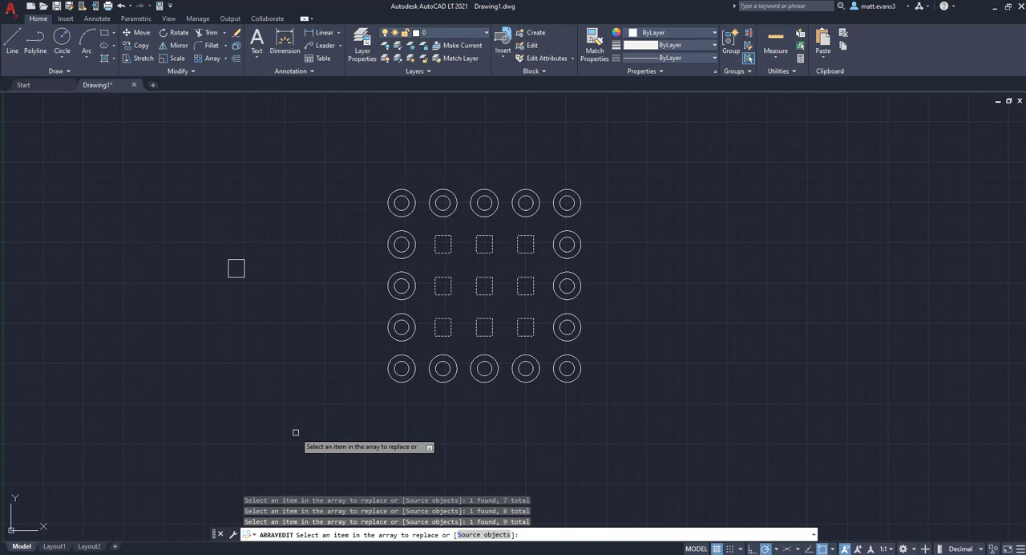
pyautogui.press('Return')
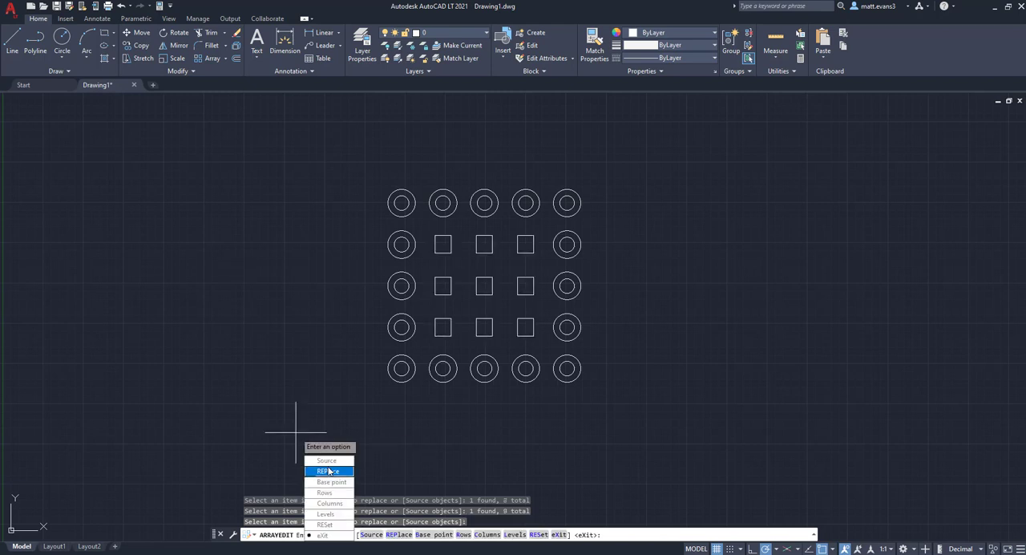
pyautogui.click(324, 535)
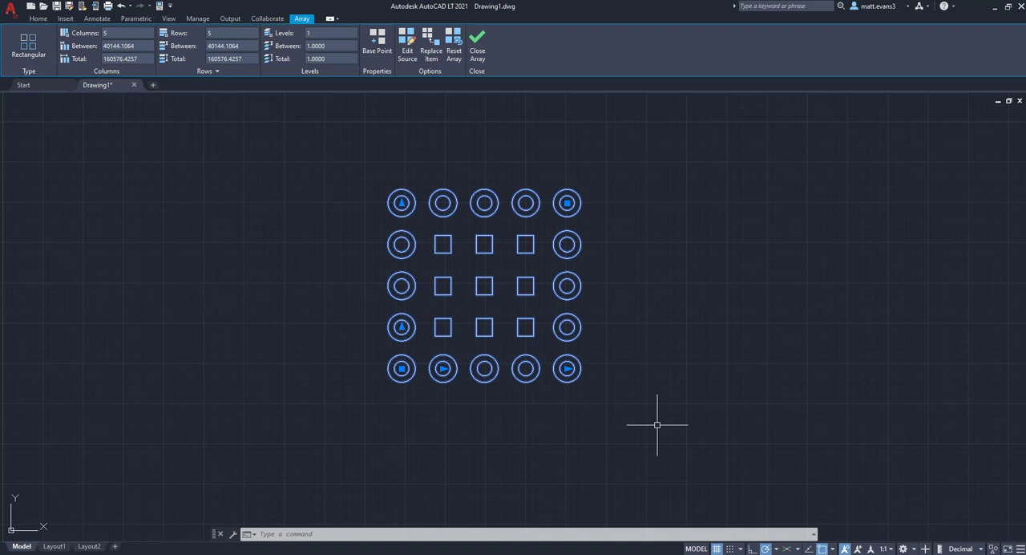
# - Reset the array to restore the replaced inner items to the original concentric circles
pyautogui.click(454, 52)
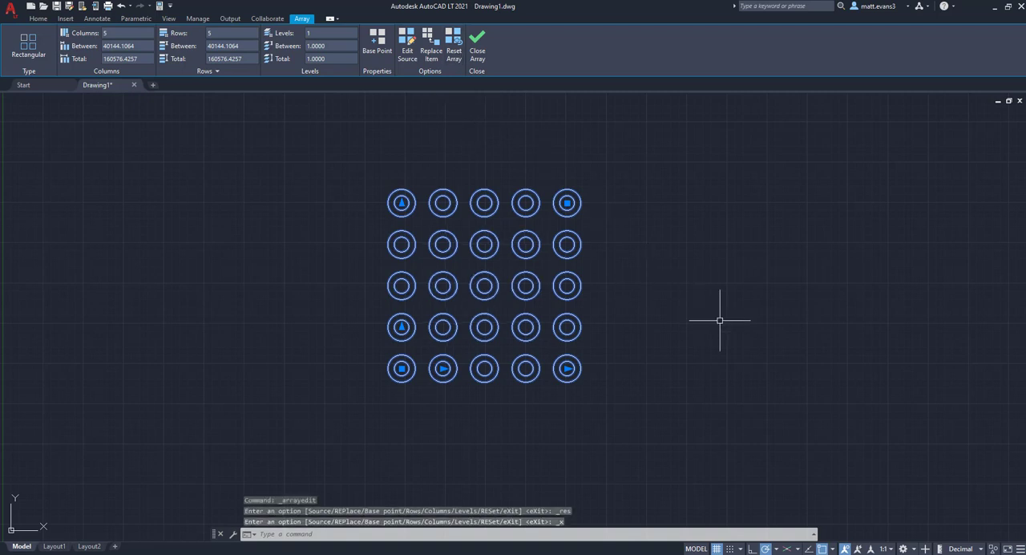